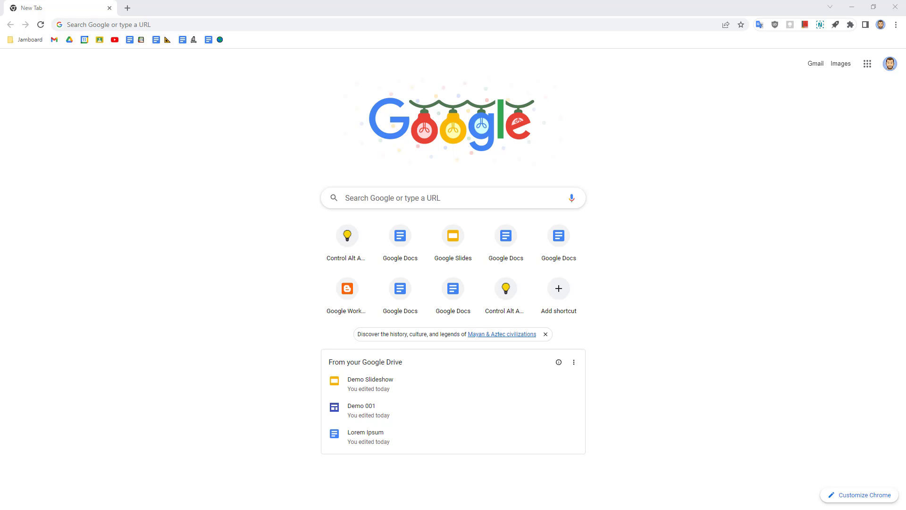
Open a new Incognito window with Ctrl+Shift+N
key(ctrl+shift+n)
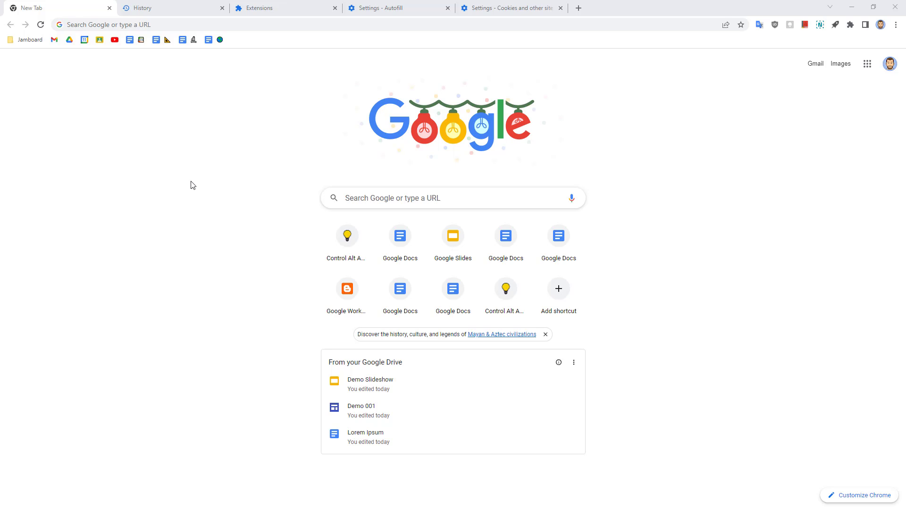
Visit the History, Extensions, Autofill and Cookies settings tabs, ending on third-party cookie blocking in Incognito
click(160, 8)
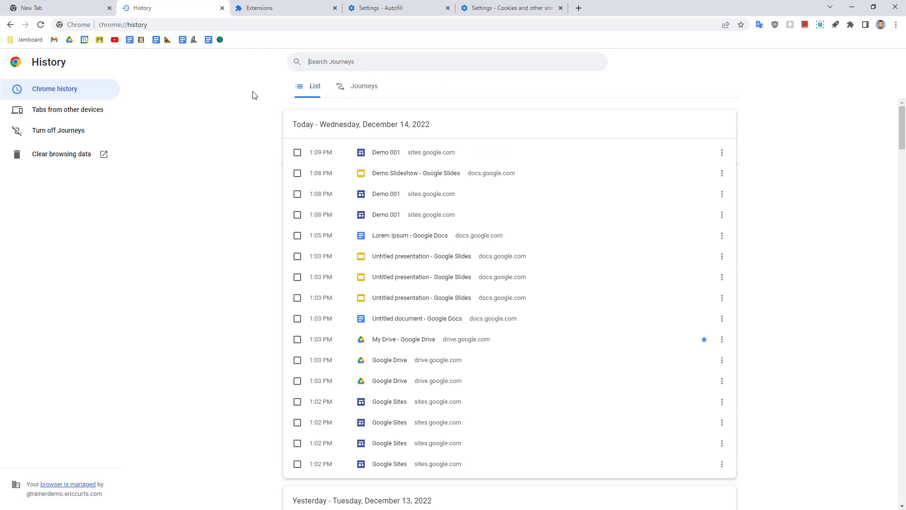
click(296, 6)
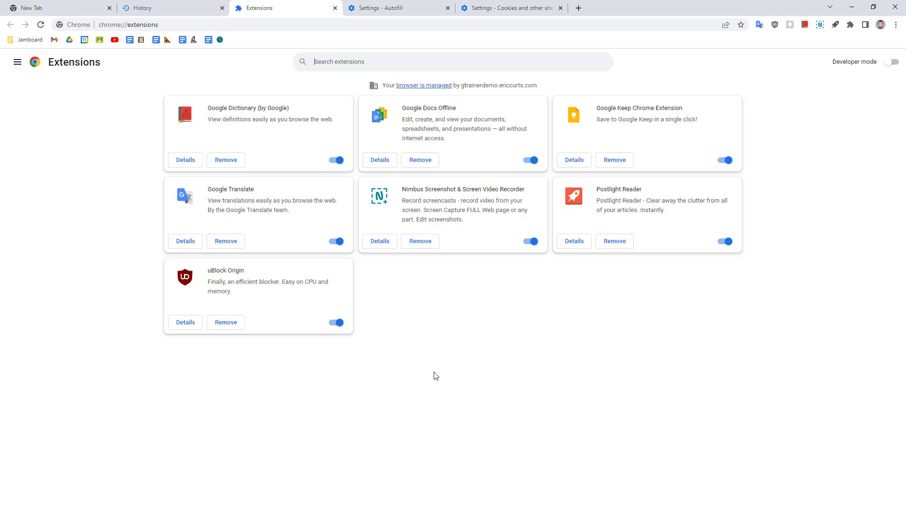
click(402, 10)
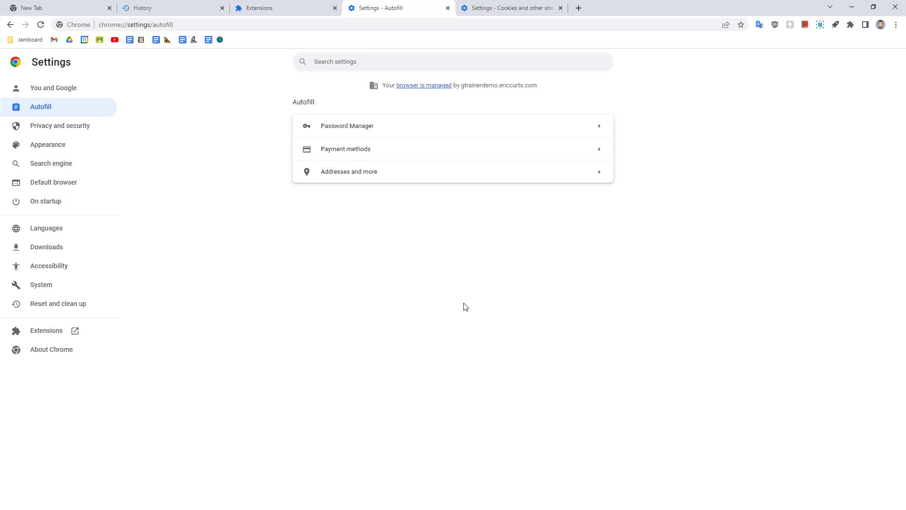
click(481, 9)
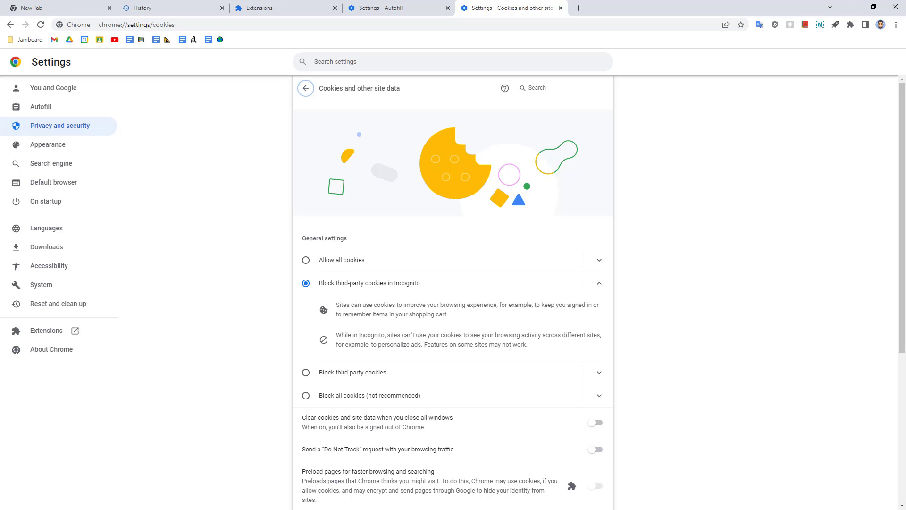
From the New Tab page, open a new Incognito window via the three-dot menu
key(ctrl+1)
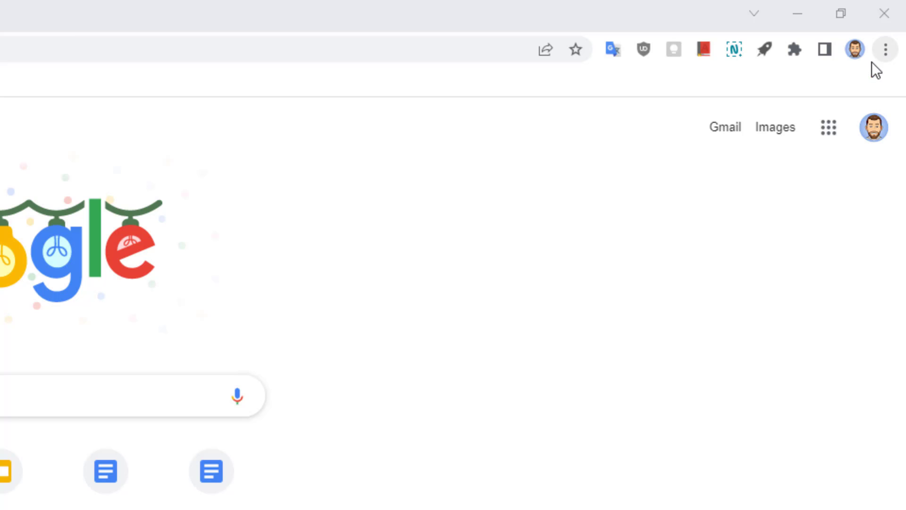
click(885, 52)
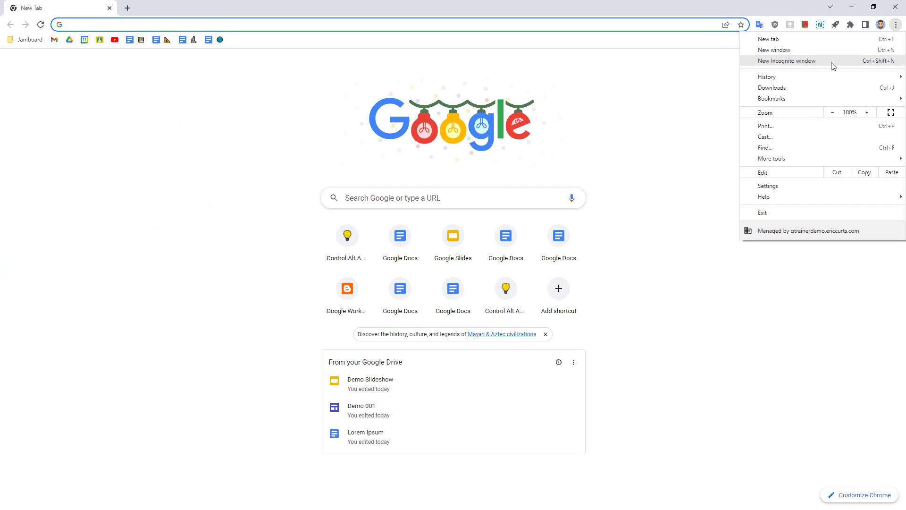
click(831, 63)
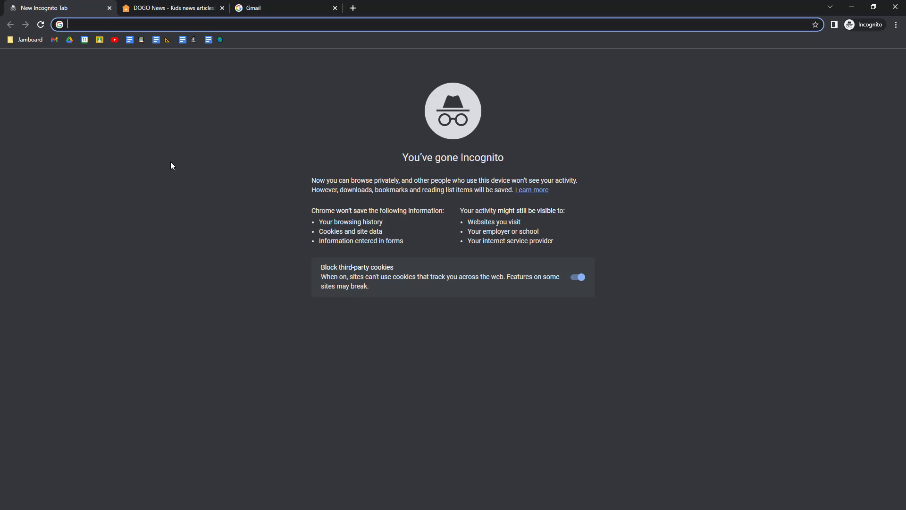
View the DOGO News page, then the Gmail sign-in page, in the Incognito window
click(161, 8)
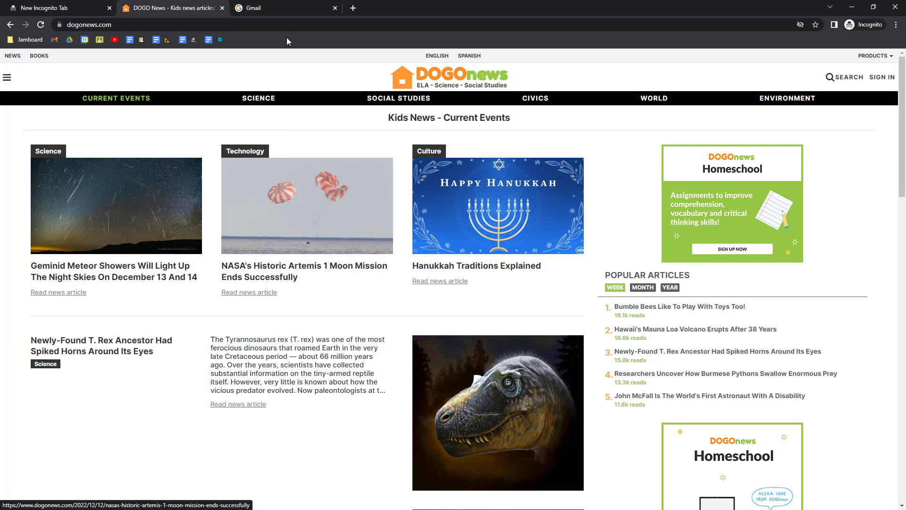
click(285, 11)
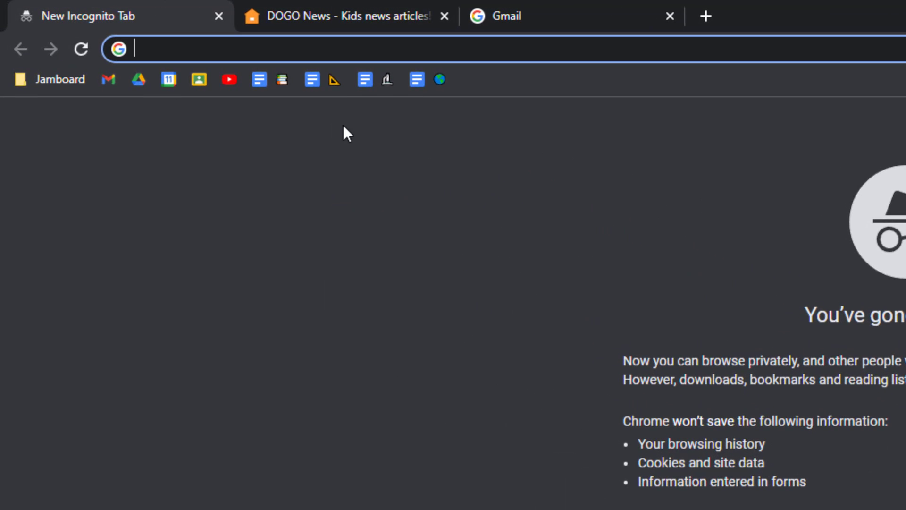
Show the Reading list side panel, then close it again
click(763, 48)
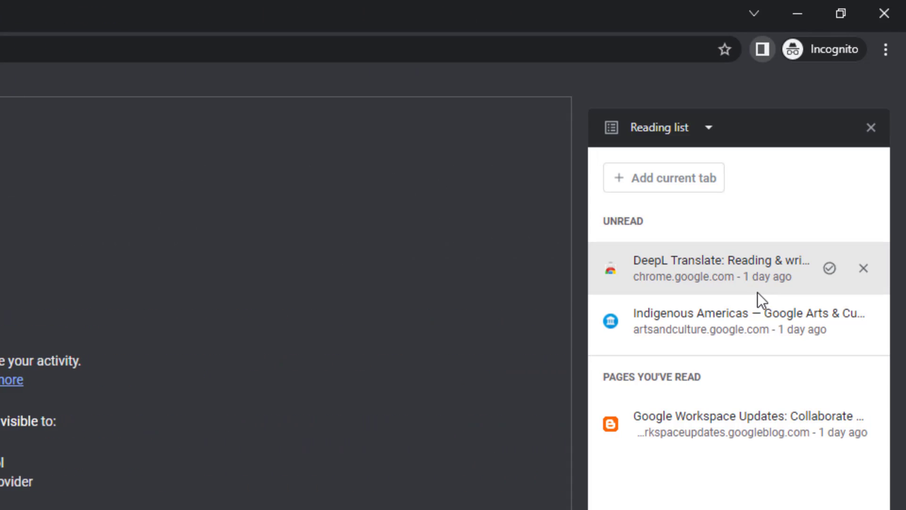
click(761, 49)
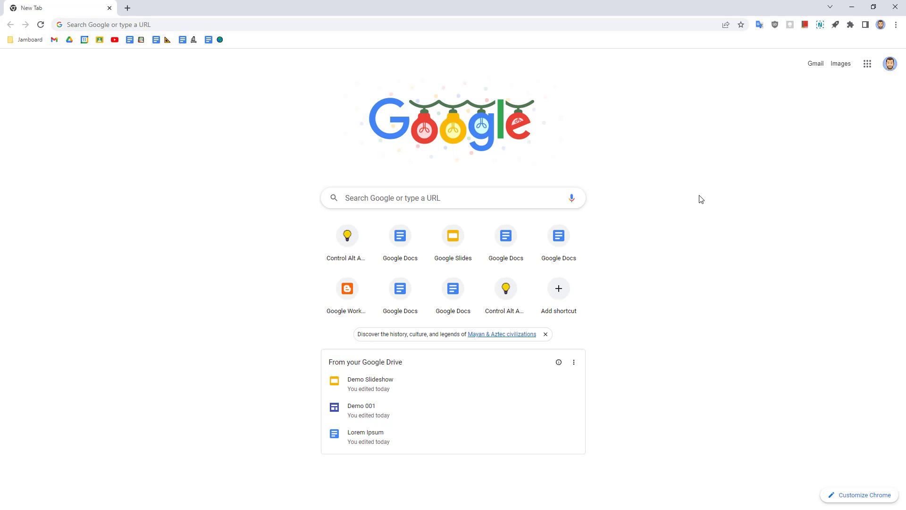
click(888, 77)
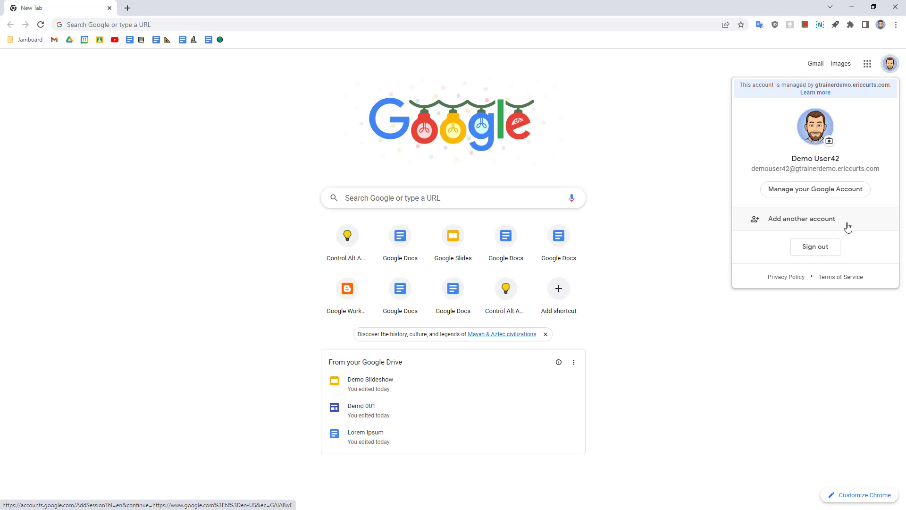
click(684, 293)
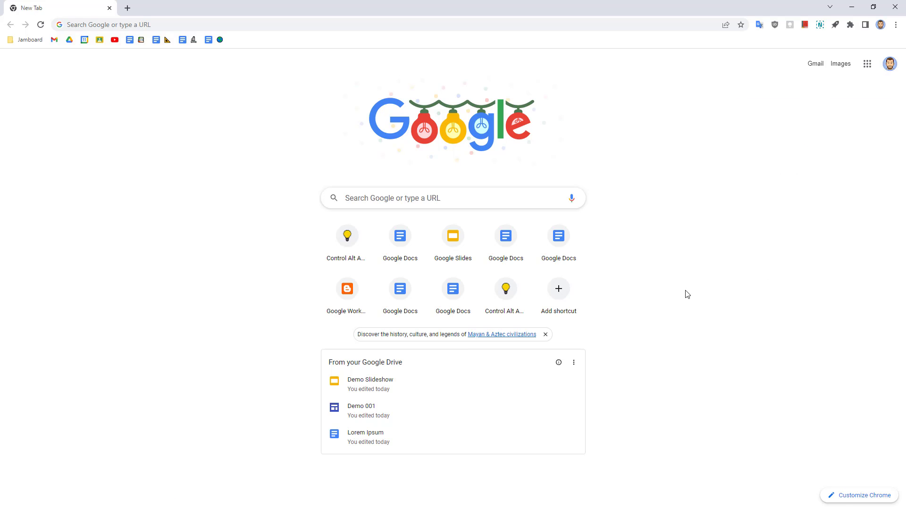
click(896, 25)
click(845, 60)
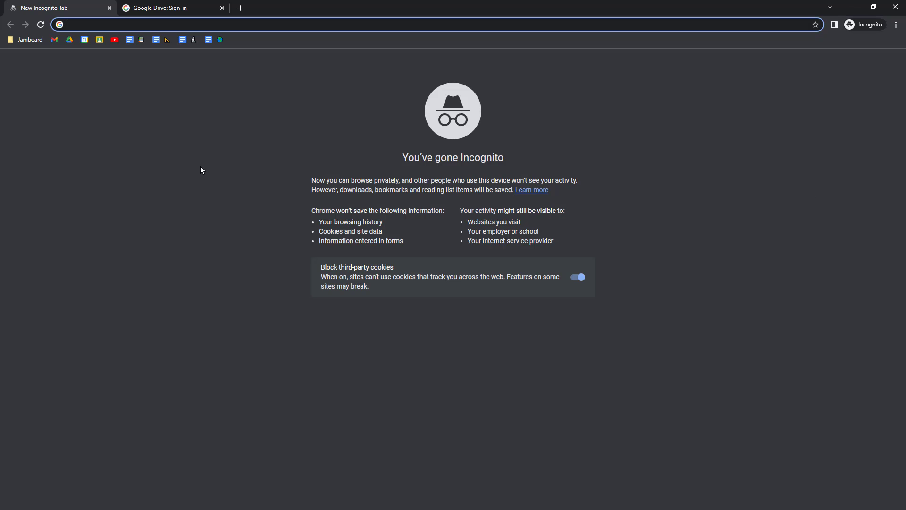
click(175, 8)
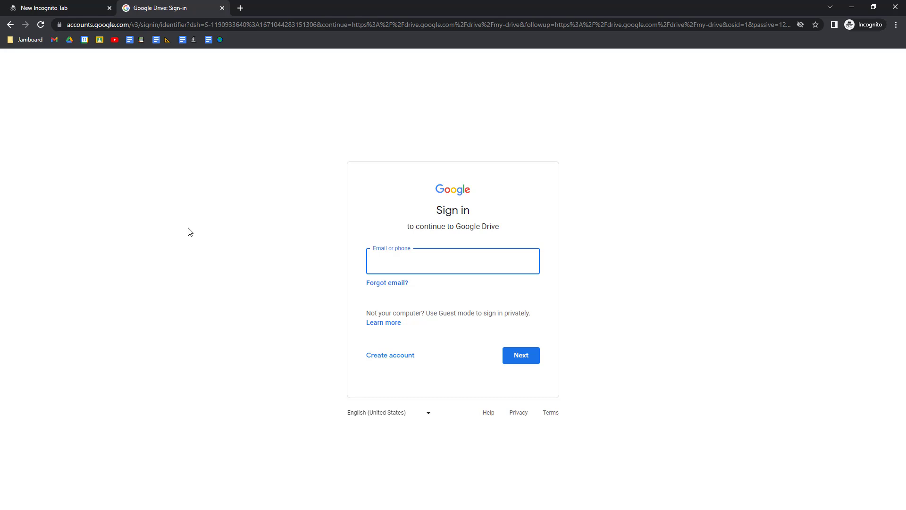
click(222, 8)
click(109, 9)
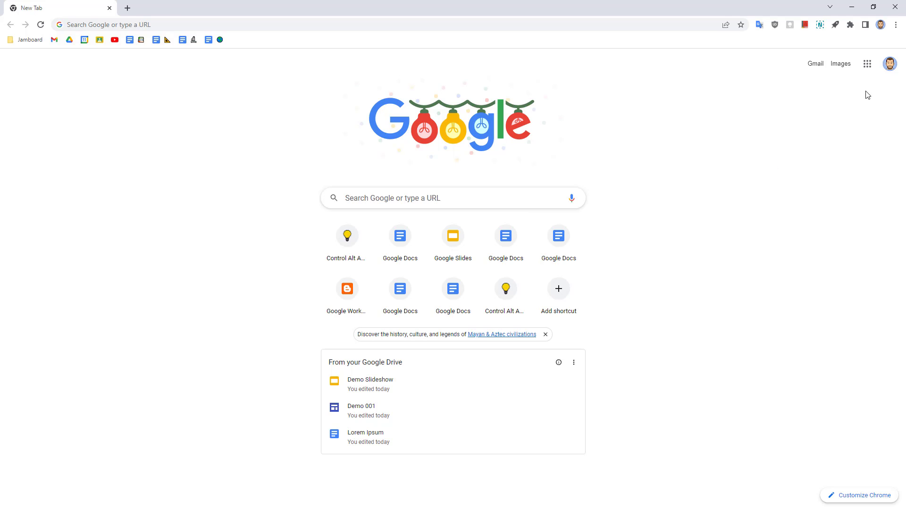
Look at the Chrome profile menu, then dismiss it
click(881, 29)
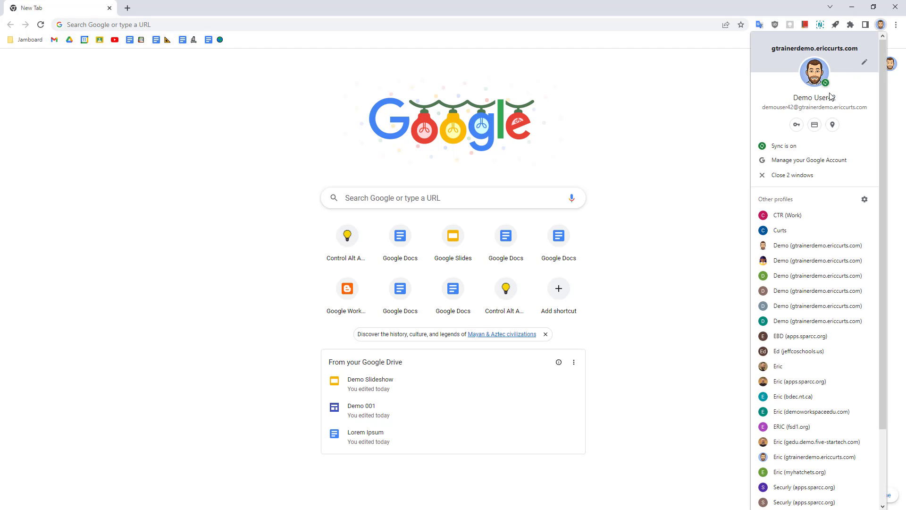
click(654, 160)
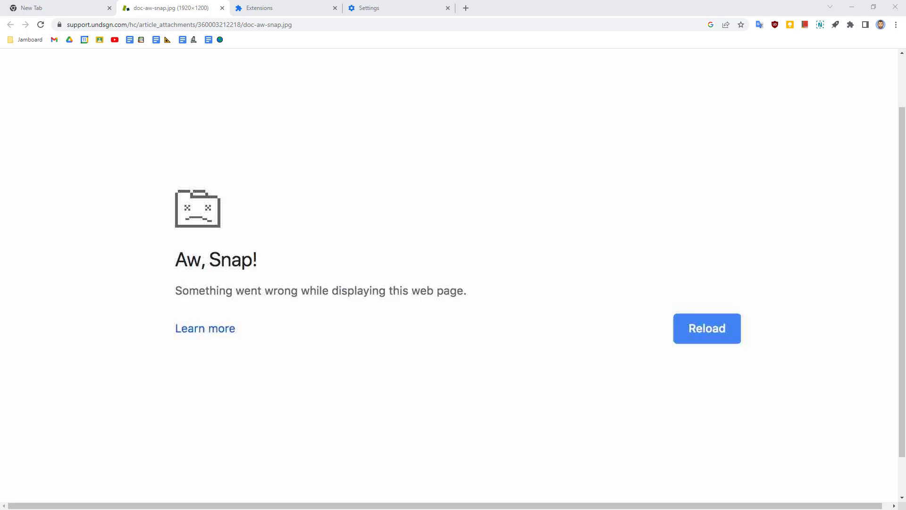
Open an Incognito window from the main menu and bring up the Clear browsing data dialog
click(896, 25)
click(846, 63)
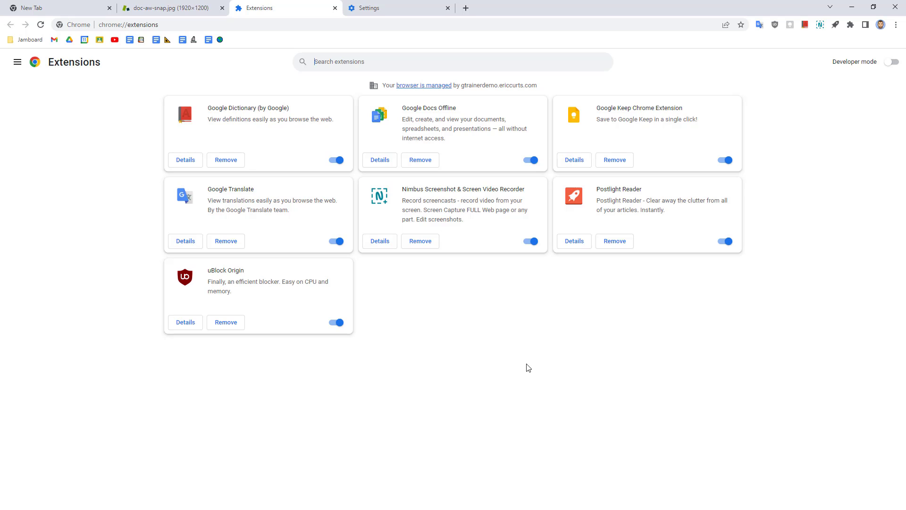
key(ctrl+shift+Delete)
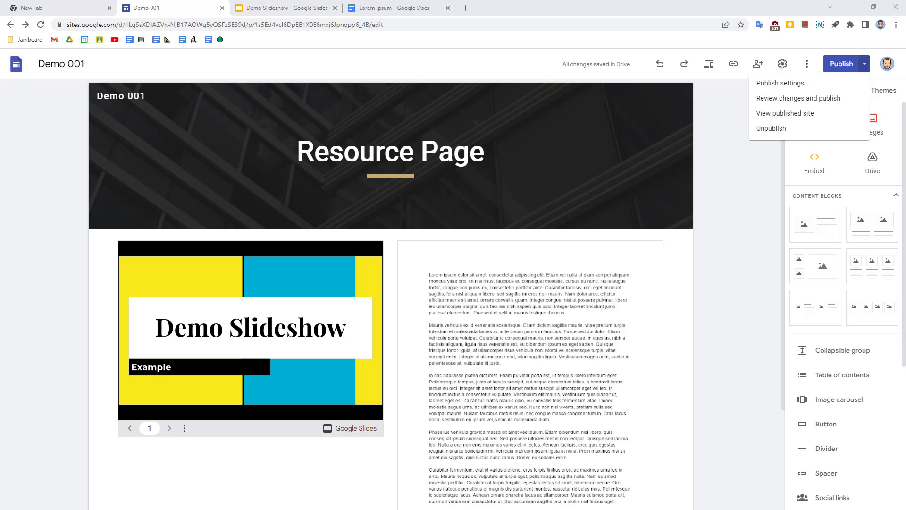
Open the published Demo 001 site via the Publish dropdown's View published site option
click(732, 283)
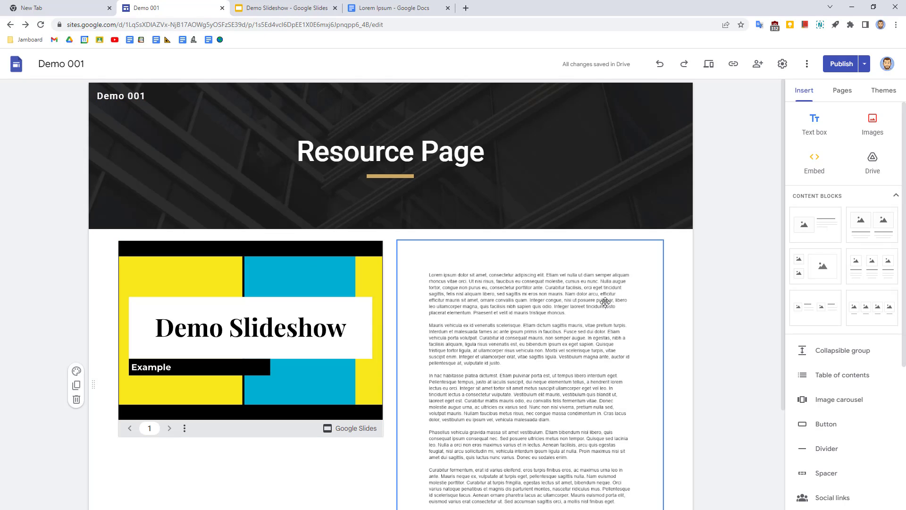
click(864, 64)
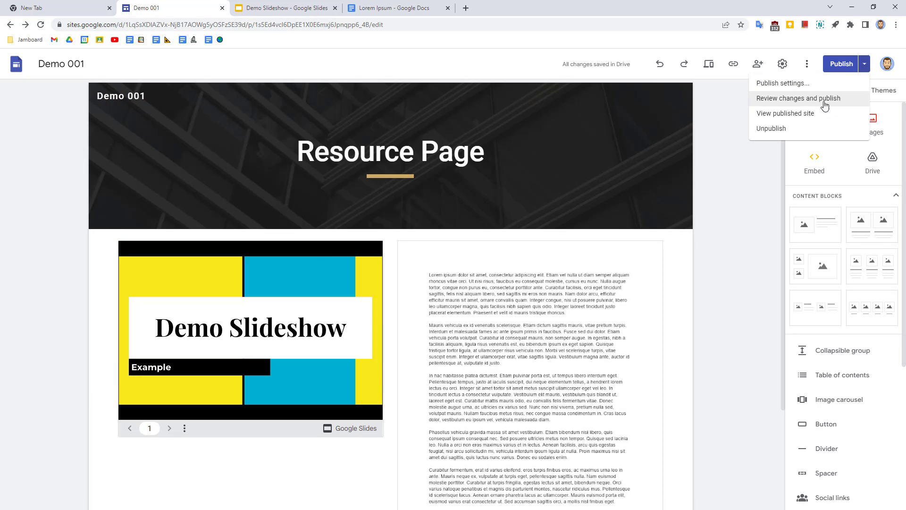
click(785, 117)
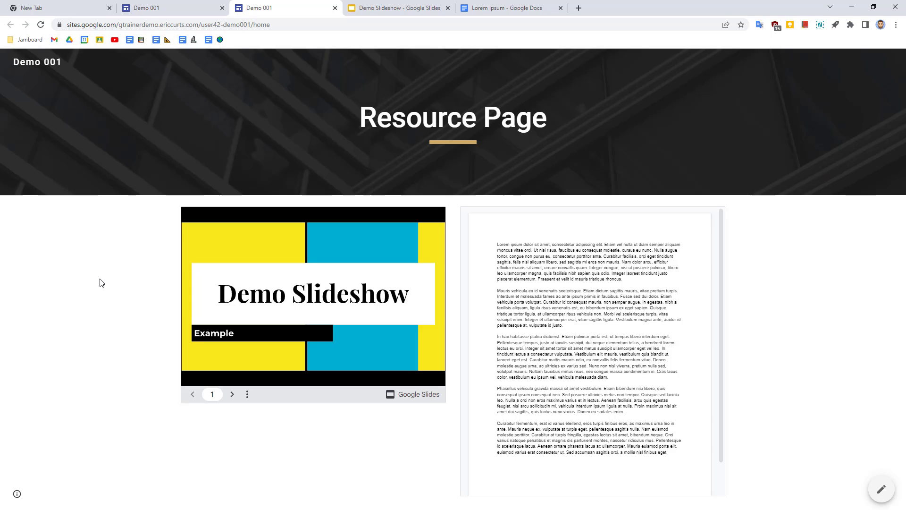
Load the published Demo 001 URL in a new Incognito window, then return to the regular window
click(278, 28)
key(ctrl+c)
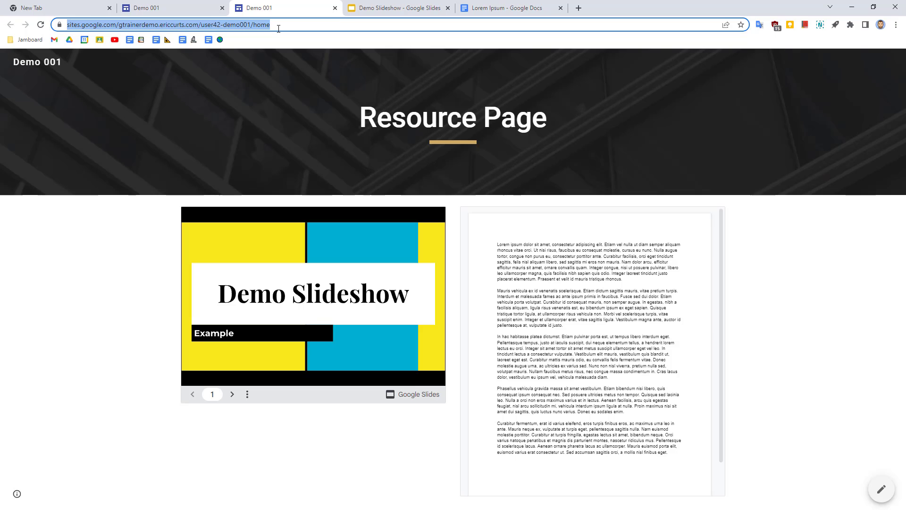
click(895, 25)
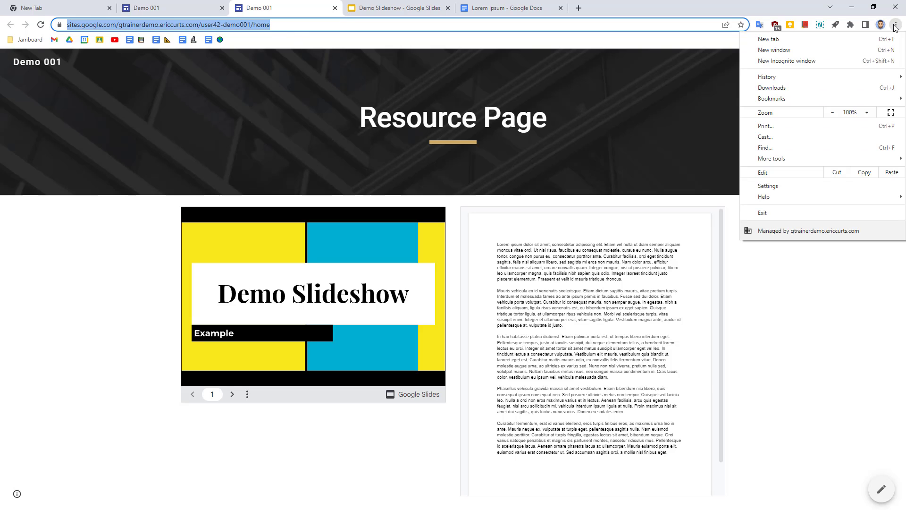
click(784, 60)
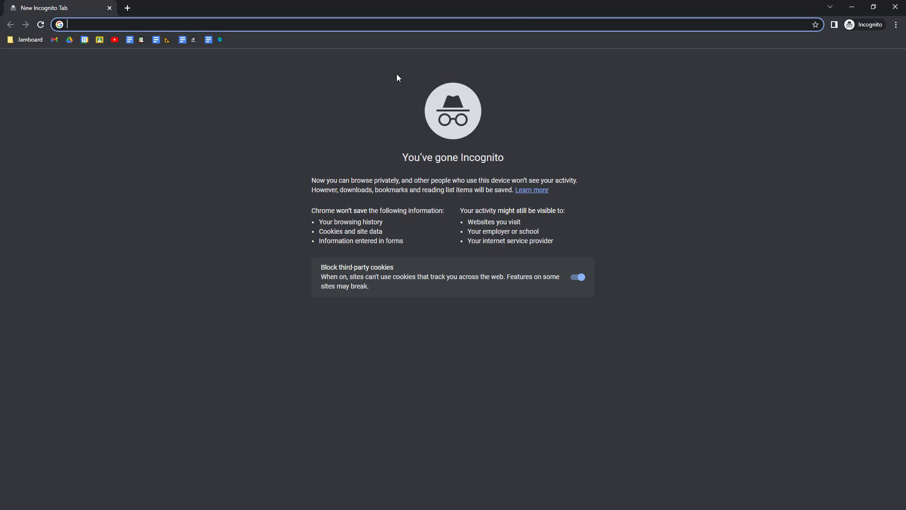
key(ctrl+v)
key(Return)
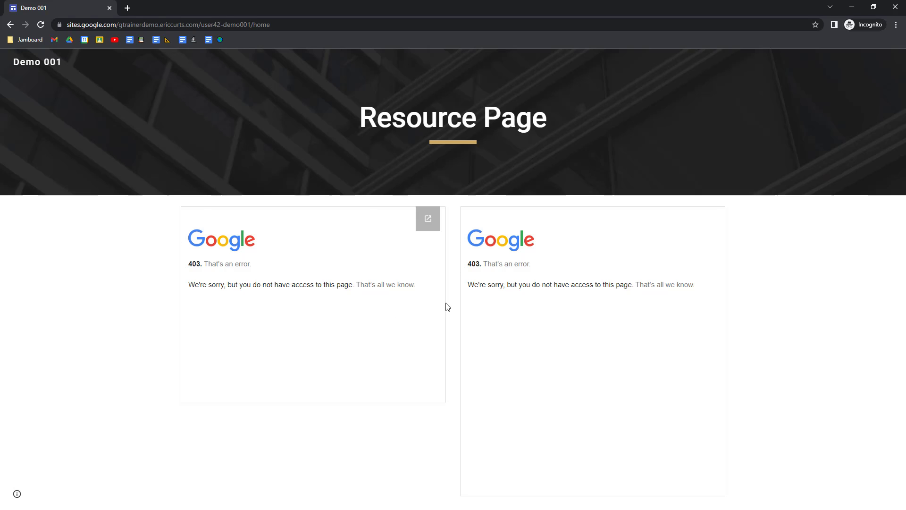
mouse_move(307, 300)
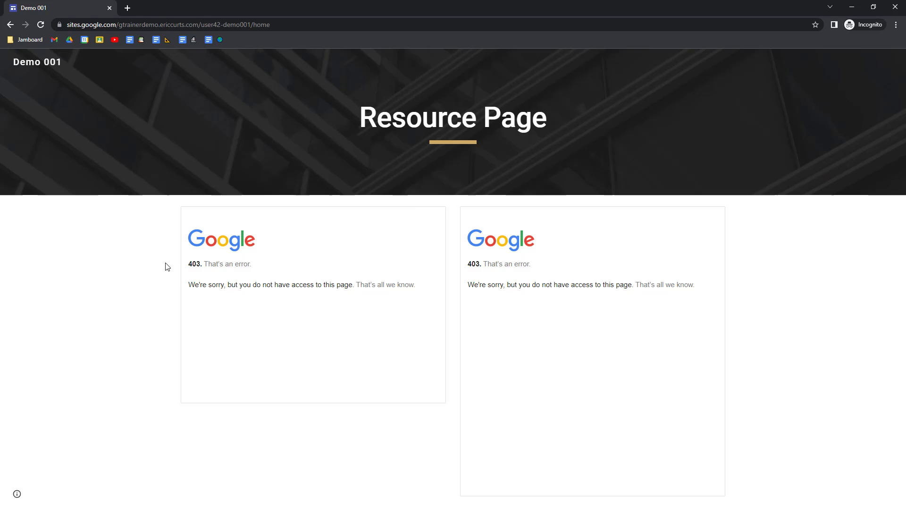
key(alt+Tab)
Check the Demo Slideshow's Share settings showing Restricted access, then go back to the Demo 001 tab
click(505, 8)
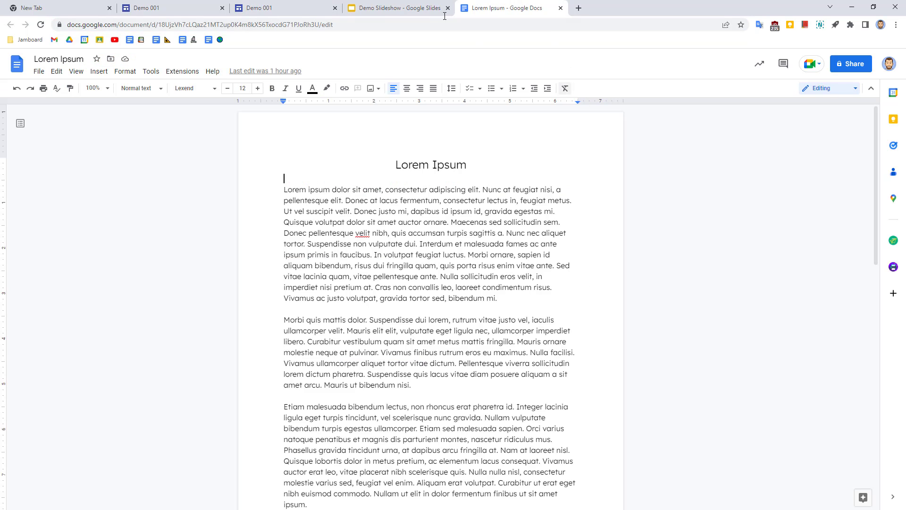
click(418, 9)
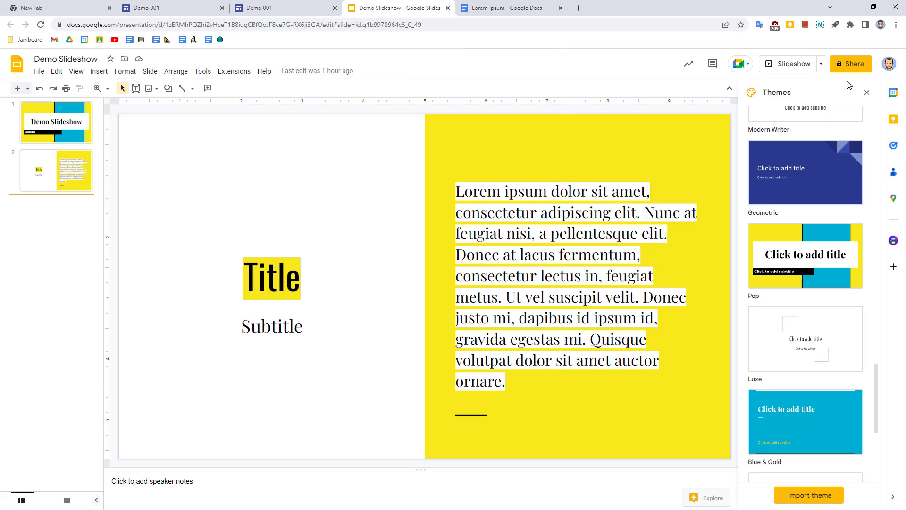
click(862, 72)
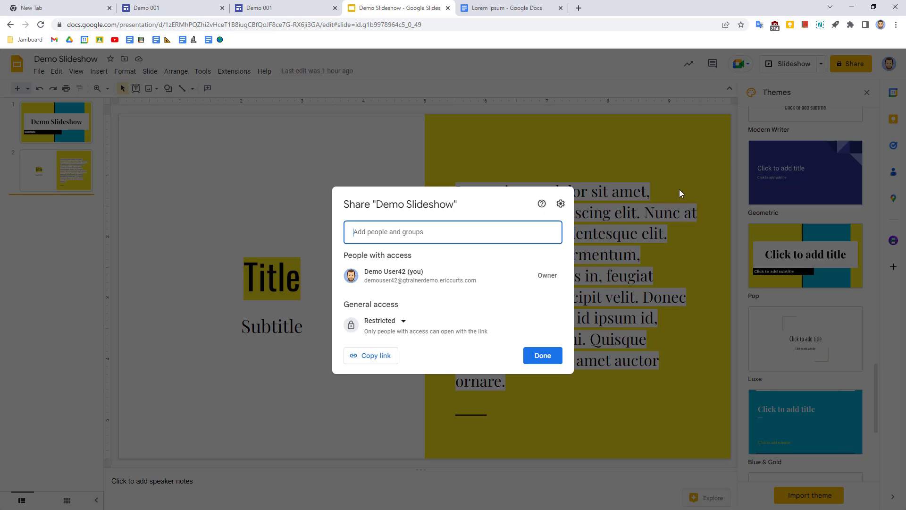
key(ctrl+shift+Tab)
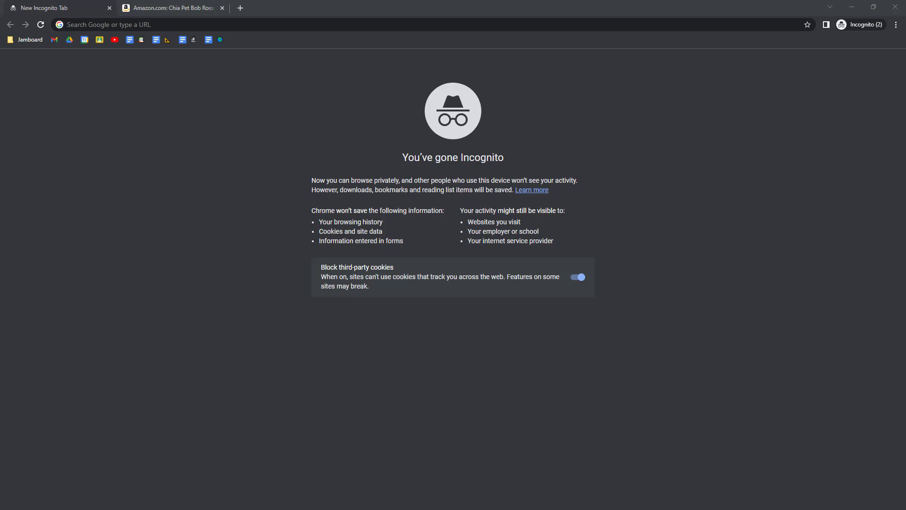
View the Amazon Chia Pet page and a YouTube channel page, then close both tabs
key(ctrl+Tab)
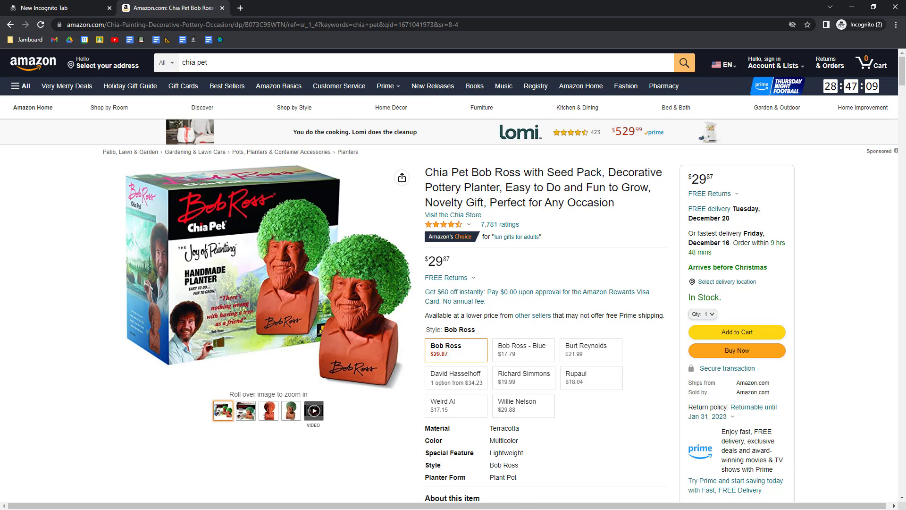
key(ctrl+shift+t)
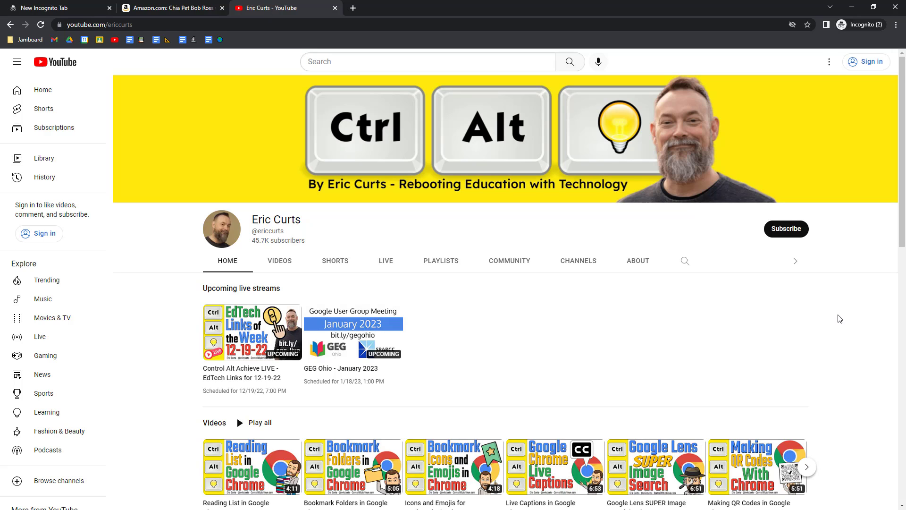
scroll(840, 318, down, 7)
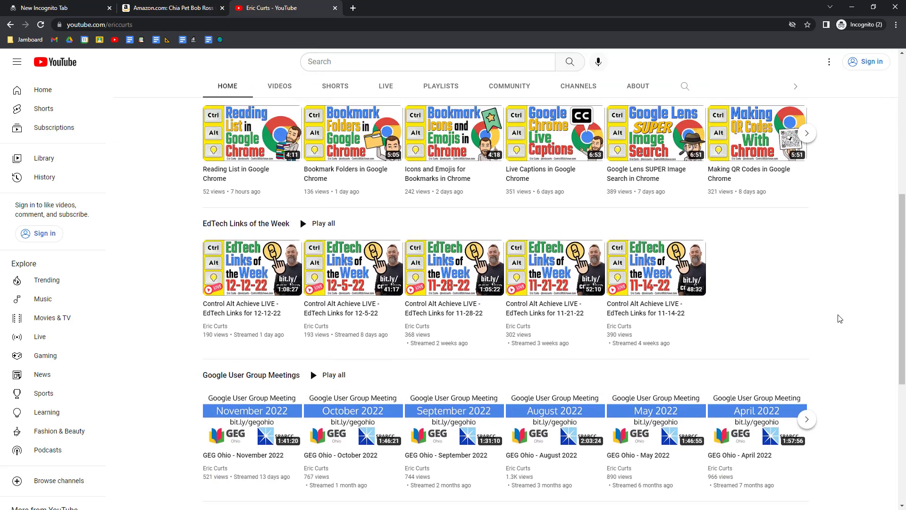
scroll(839, 318, down, 6)
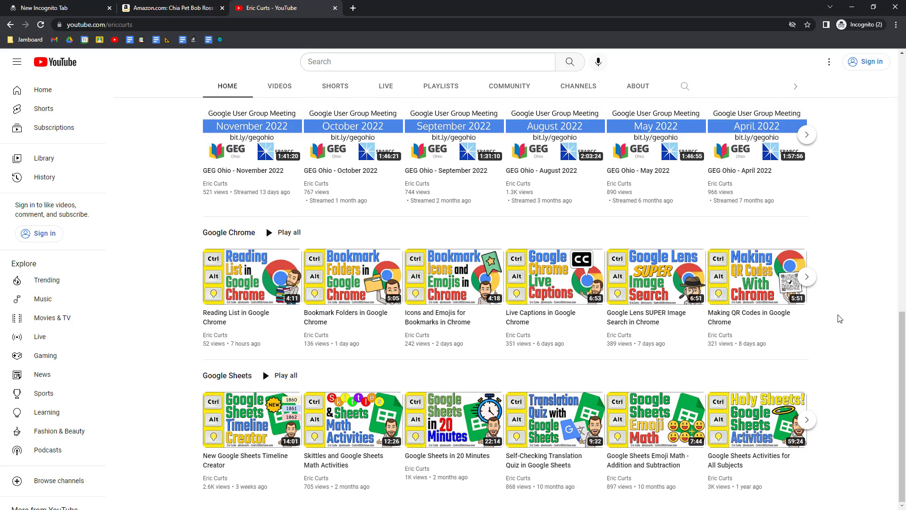
key(ctrl+w)
key(ctrl+w)
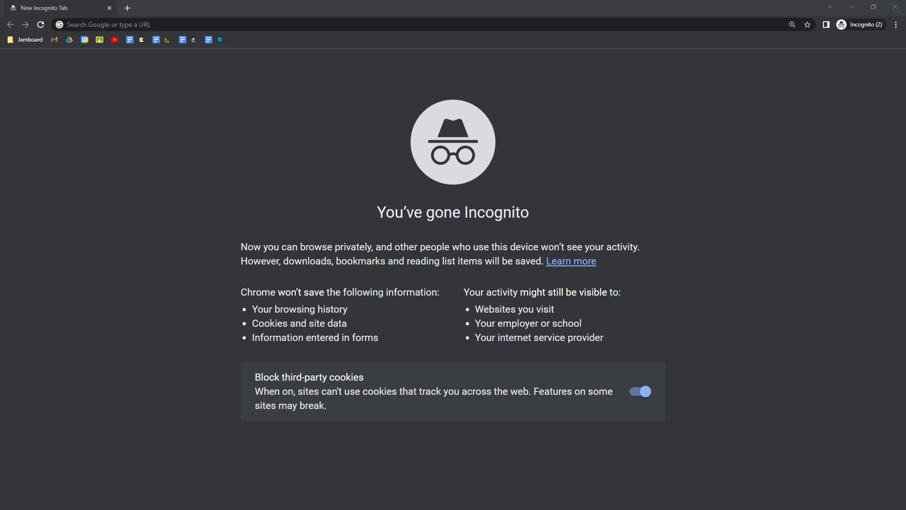